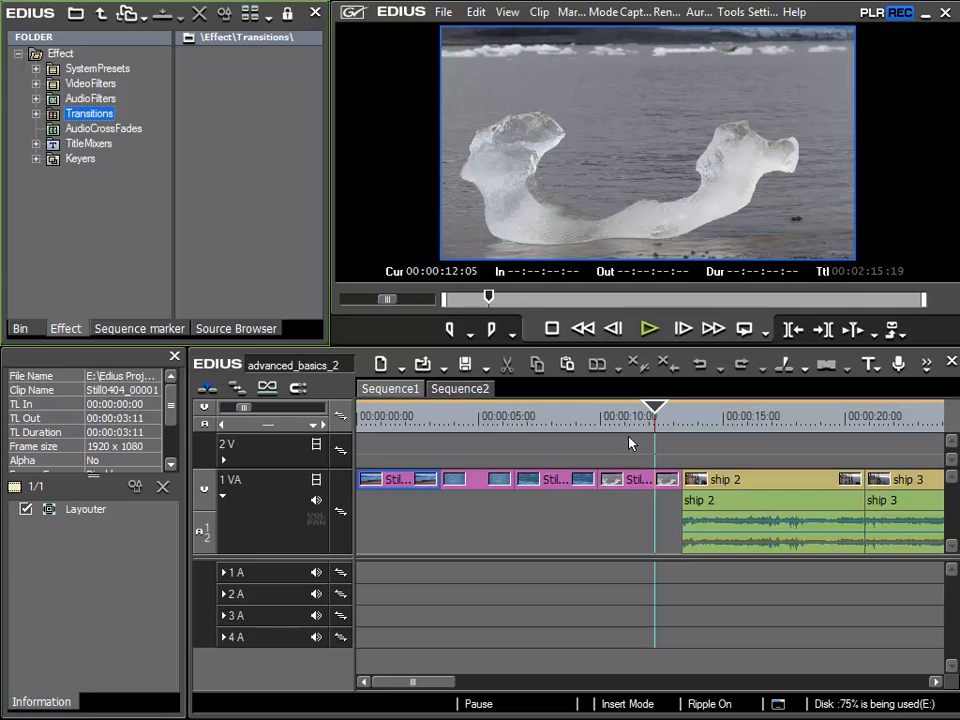
# - Play the timeline from about 11 seconds to review the still–ship 2 cut
pyautogui.click(634, 418)
pyautogui.click(649, 330)
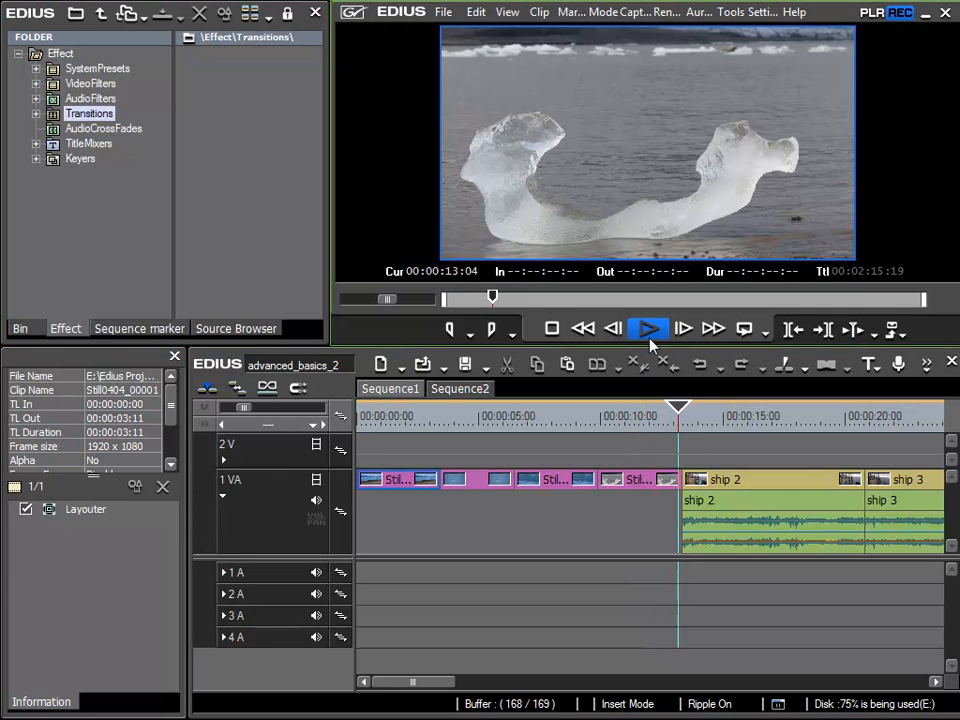
pyautogui.click(649, 330)
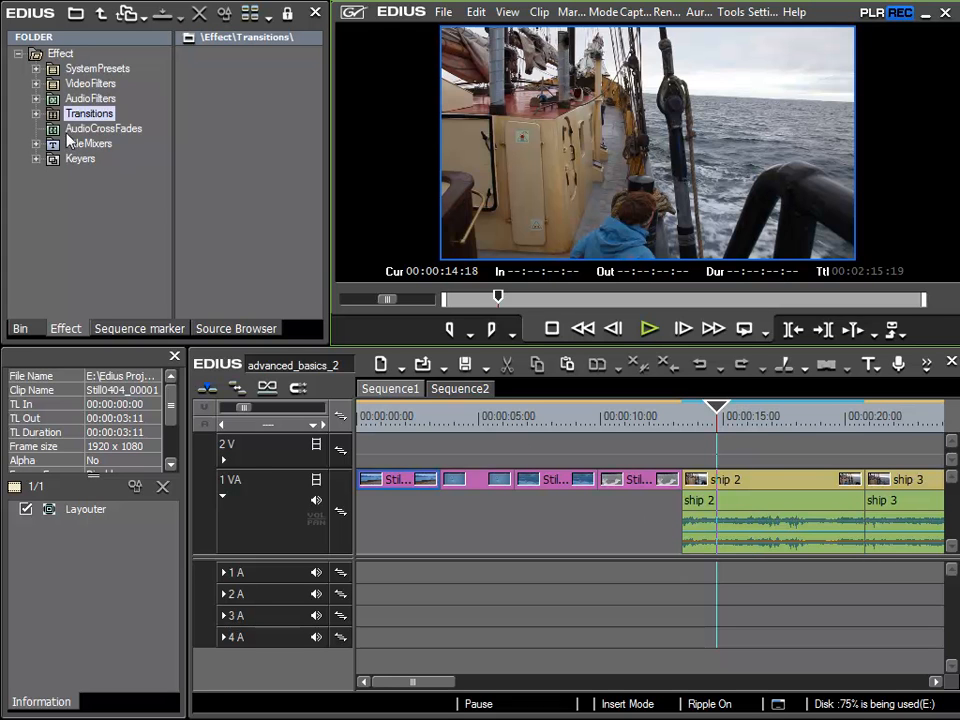
# - Place the Dissolve[00:00:02:01] user preset on the last still–ship 2 join on track 1 VA
pyautogui.click(36, 114)
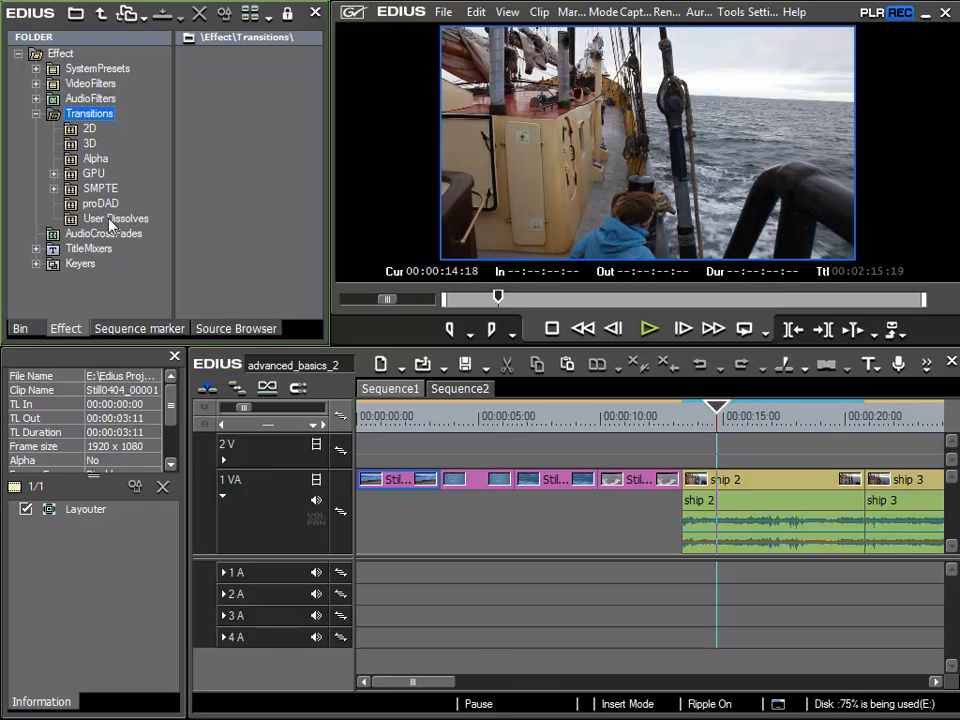
pyautogui.click(109, 219)
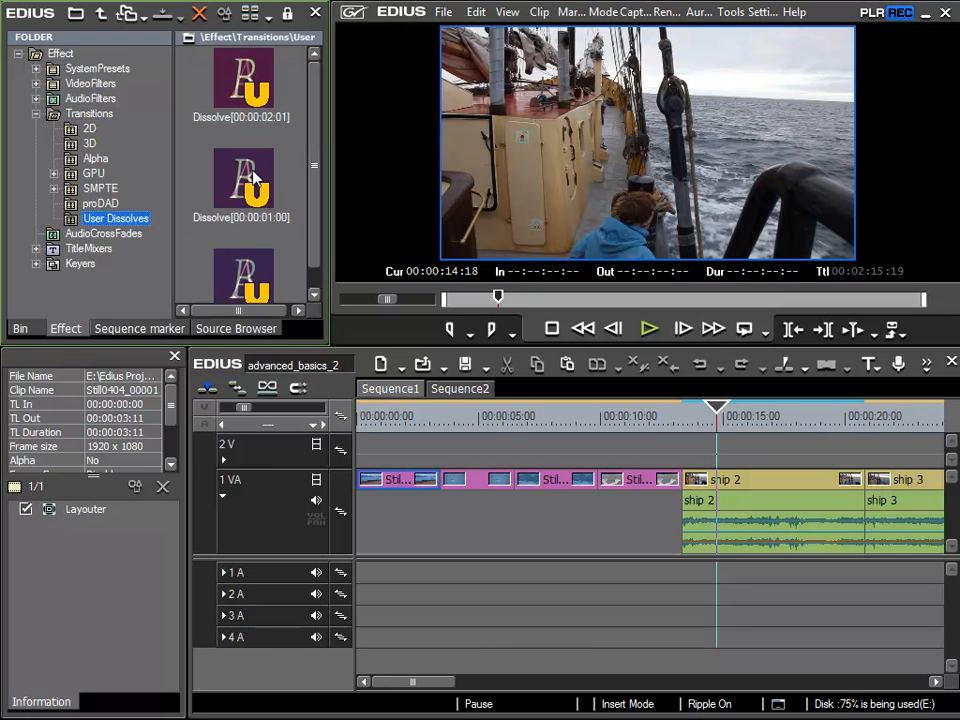
pyautogui.moveTo(200, 70); pyautogui.dragTo(693, 488)
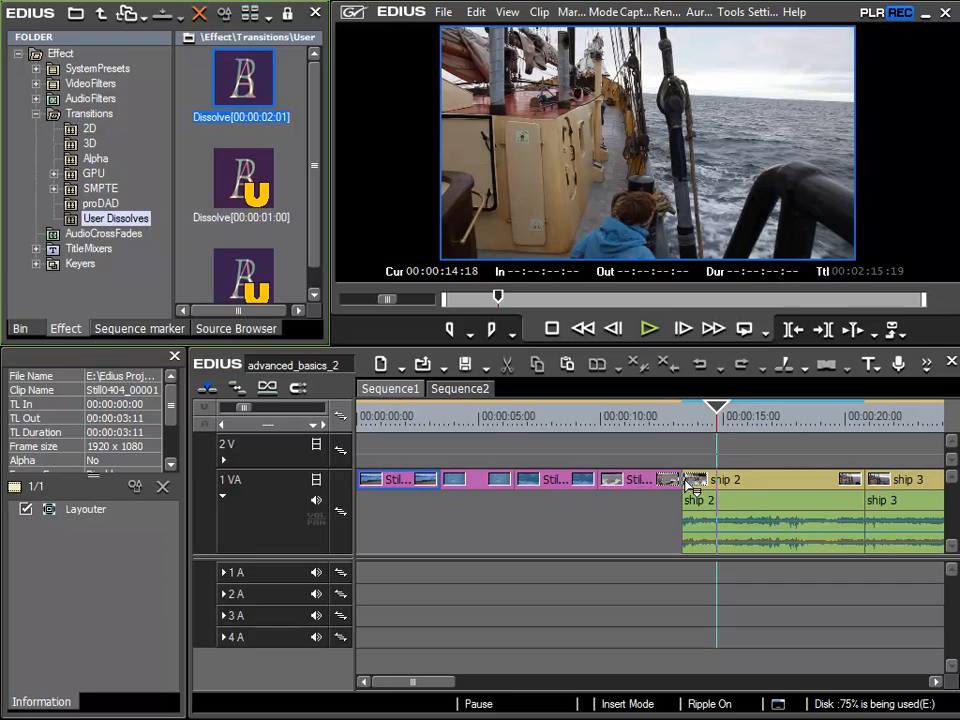
pyautogui.moveTo(694, 487); pyautogui.dragTo(695, 489)
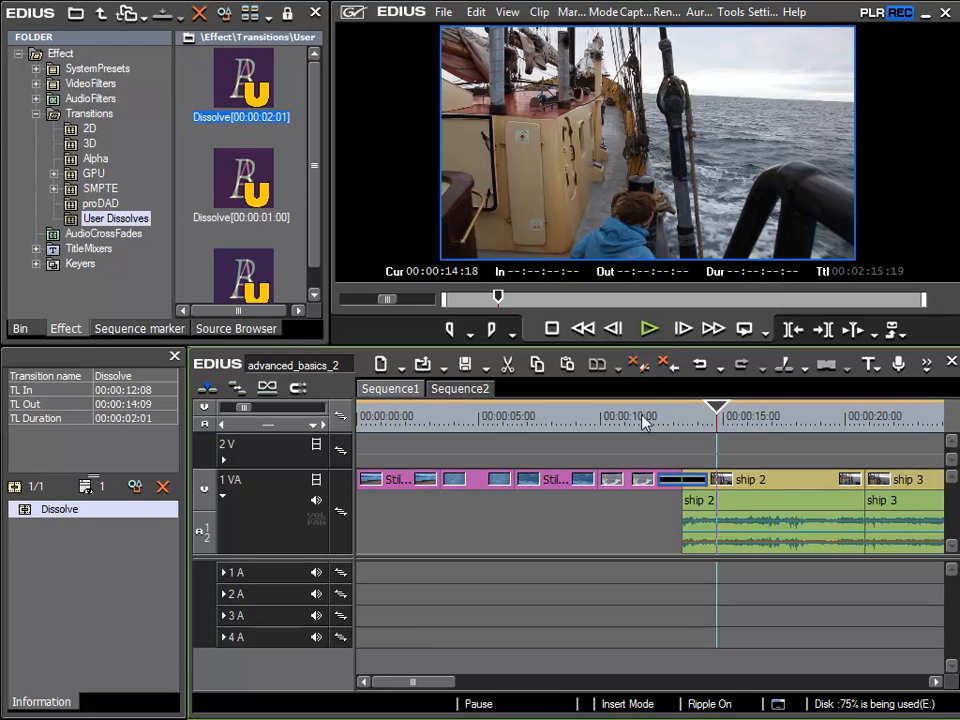
# - Preview the new dissolve from 00:00:11:17
pyautogui.click(643, 416)
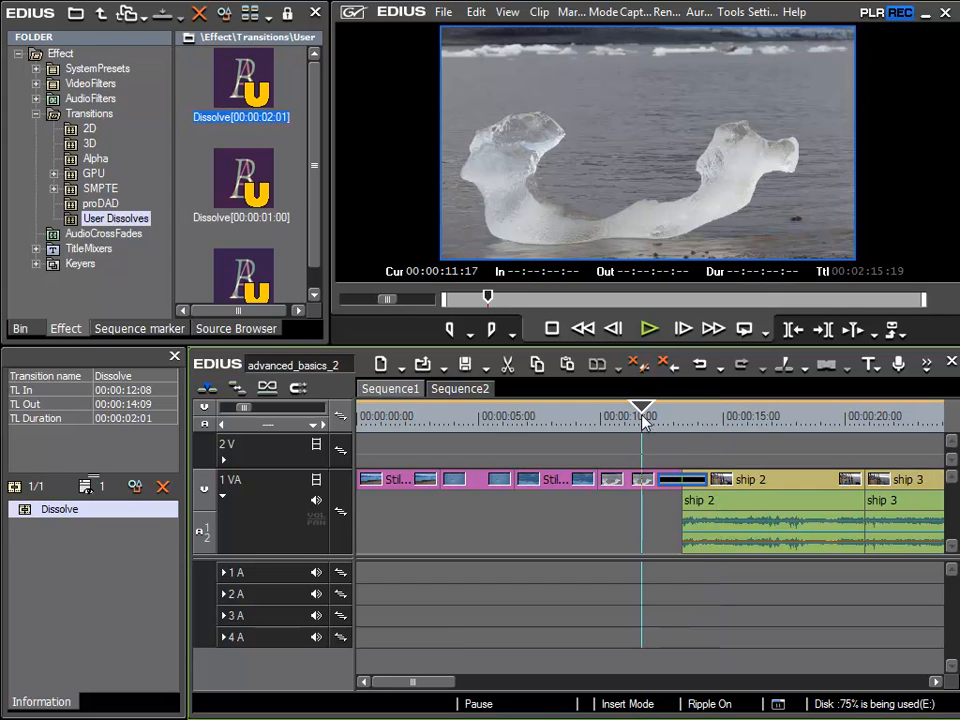
pyautogui.press('space')
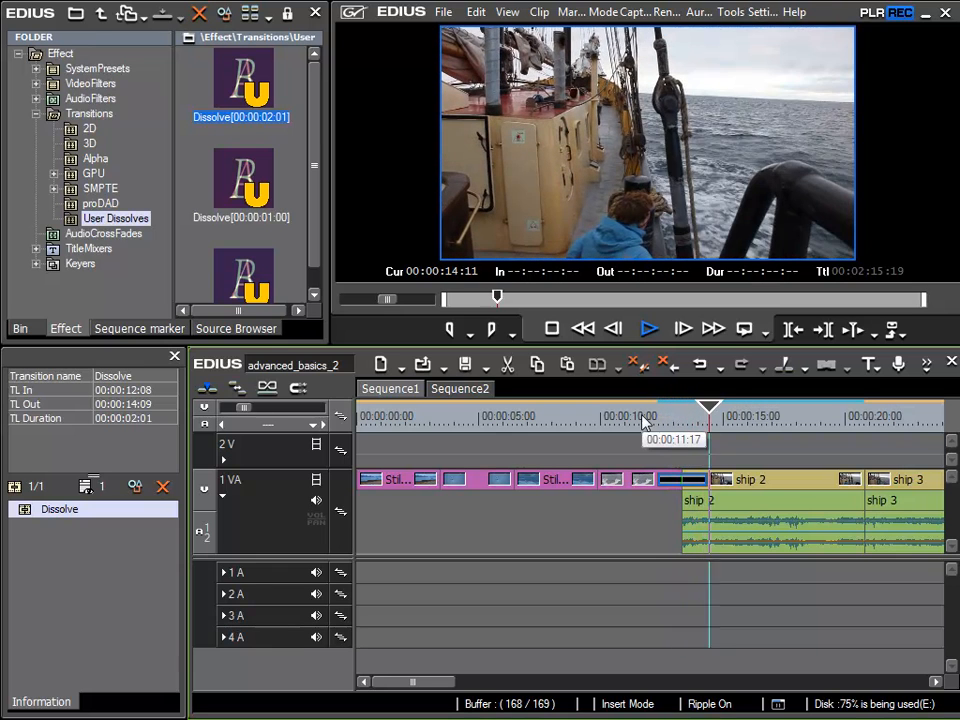
pyautogui.press('space')
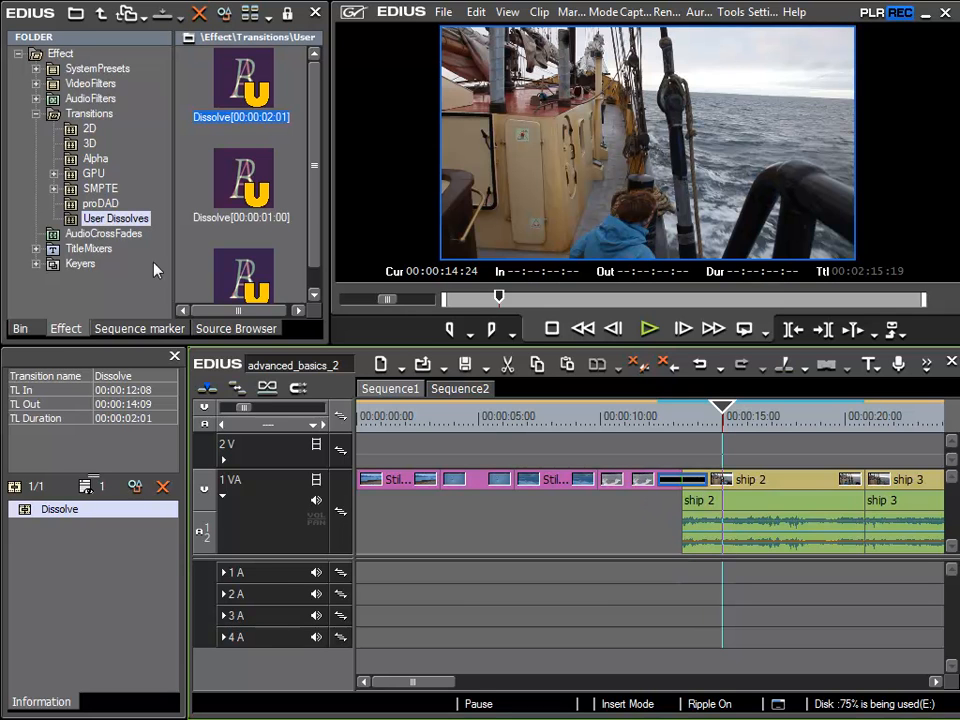
# - Drop the Linear out/in audio crossfade onto the ship 2–ship 3 audio join
pyautogui.click(104, 234)
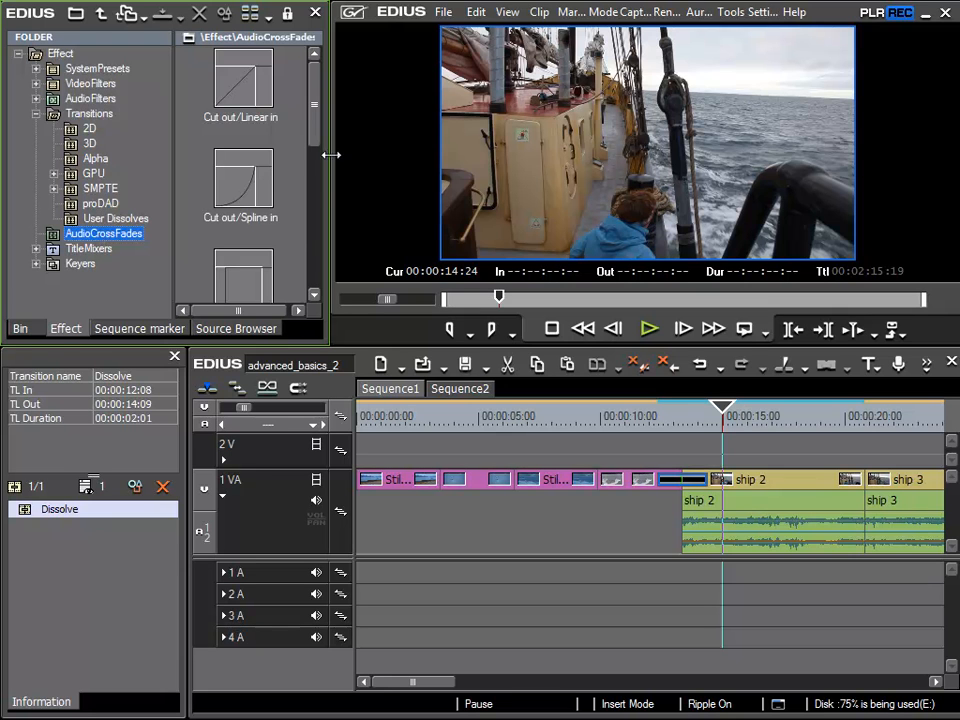
pyautogui.moveTo(313, 124); pyautogui.dragTo(315, 215)
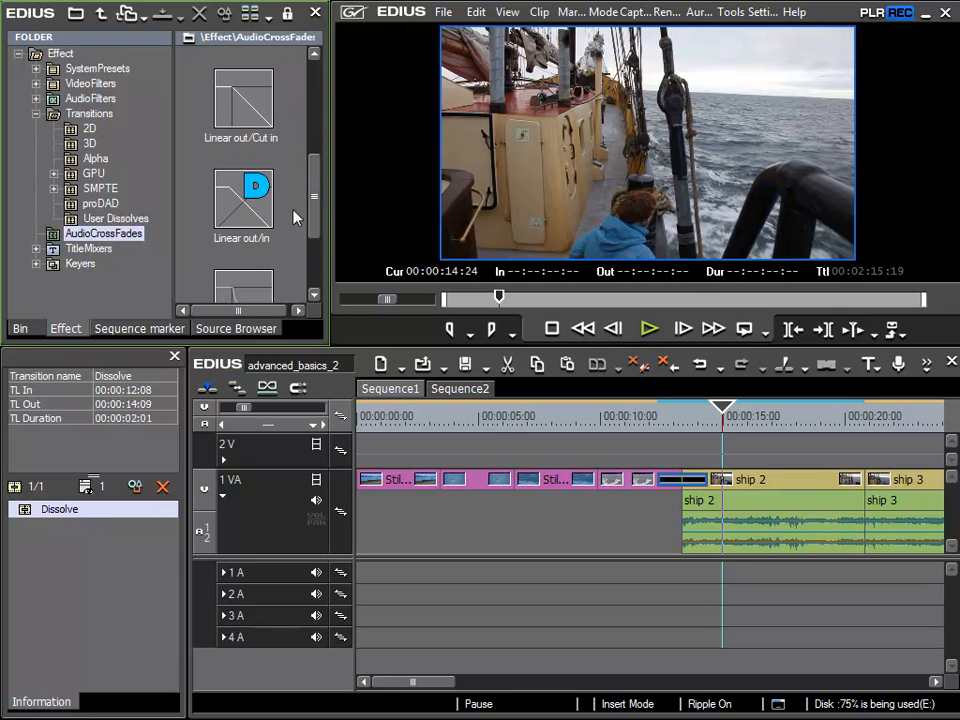
pyautogui.moveTo(243, 205); pyautogui.dragTo(520, 460)
pyautogui.moveTo(640, 518)
pyautogui.mouseDown()
pyautogui.moveTo(690, 536)
pyautogui.moveTo(689, 501)
pyautogui.moveTo(729, 513)
pyautogui.moveTo(852, 513)
pyautogui.mouseUp()
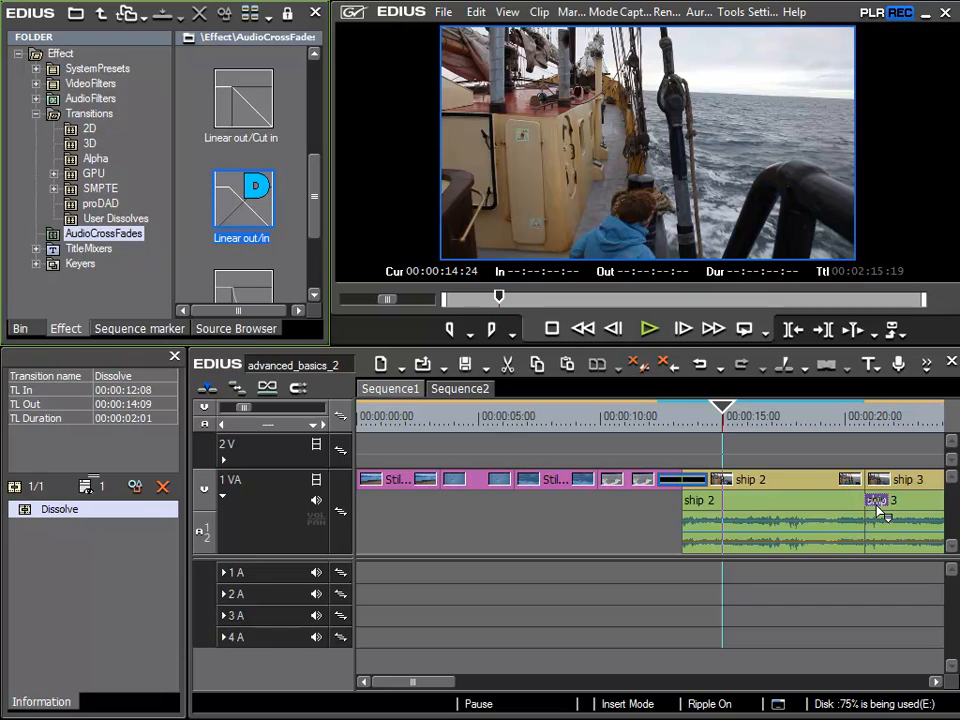
pyautogui.moveTo(843, 510); pyautogui.dragTo(867, 516)
pyautogui.moveTo(883, 512); pyautogui.dragTo(853, 510)
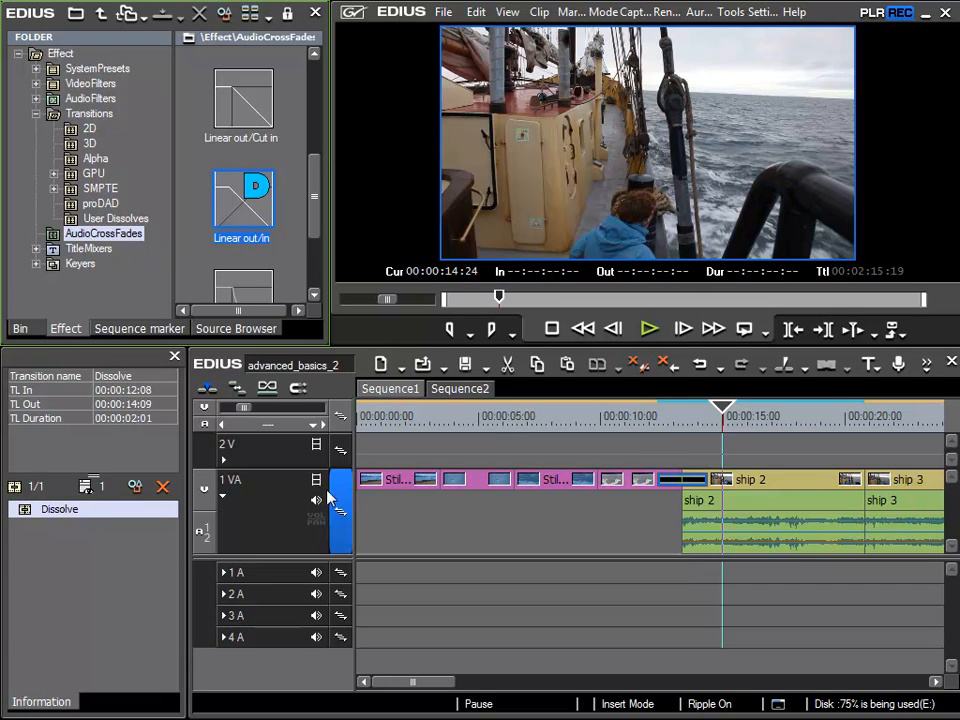
# - Show track 1 VA's audio area with the VOL rubber band at 0.0dB
pyautogui.click(224, 499)
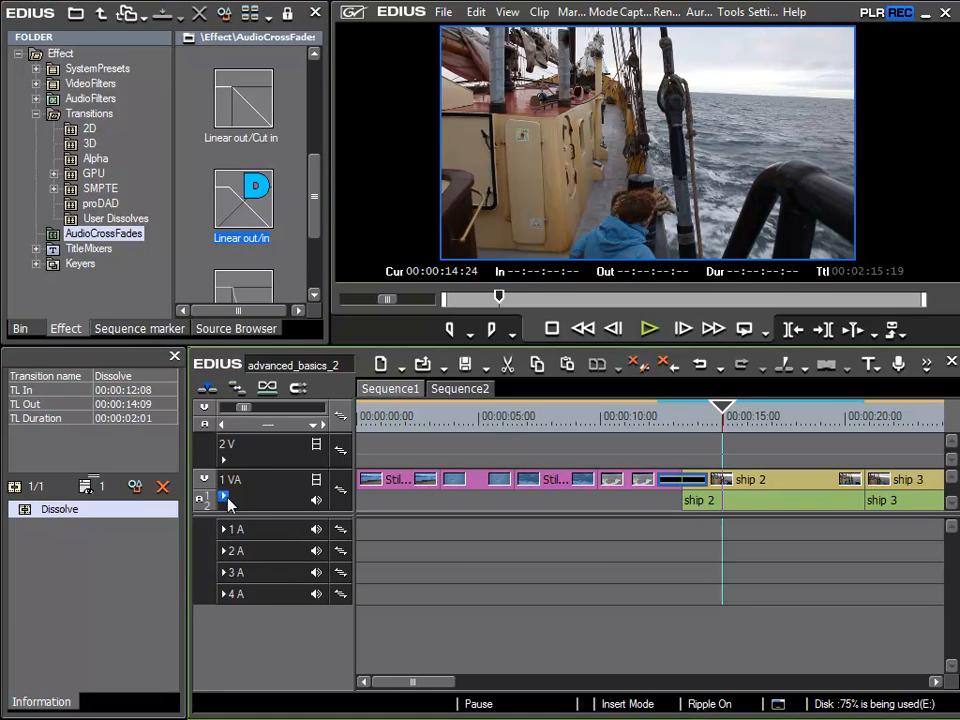
pyautogui.click(224, 499)
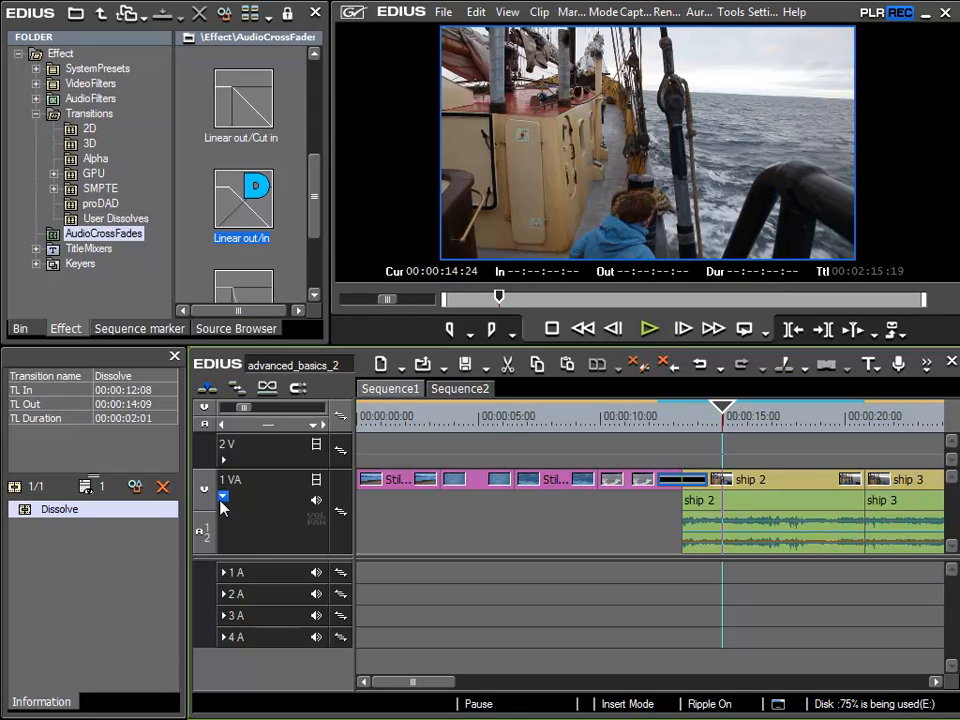
pyautogui.click(319, 523)
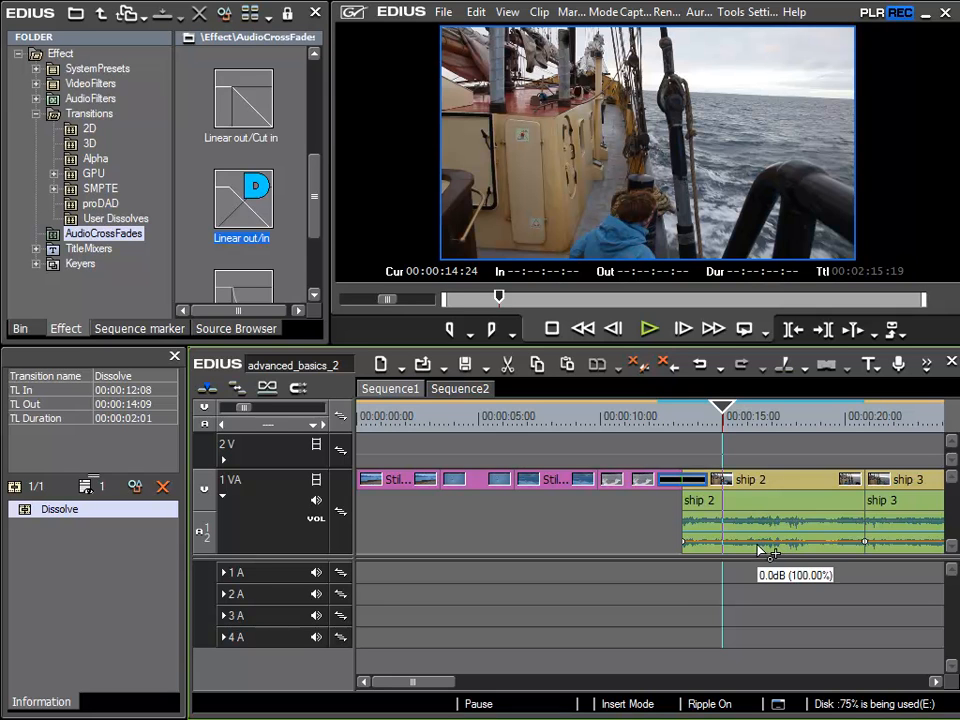
pyautogui.click(317, 519)
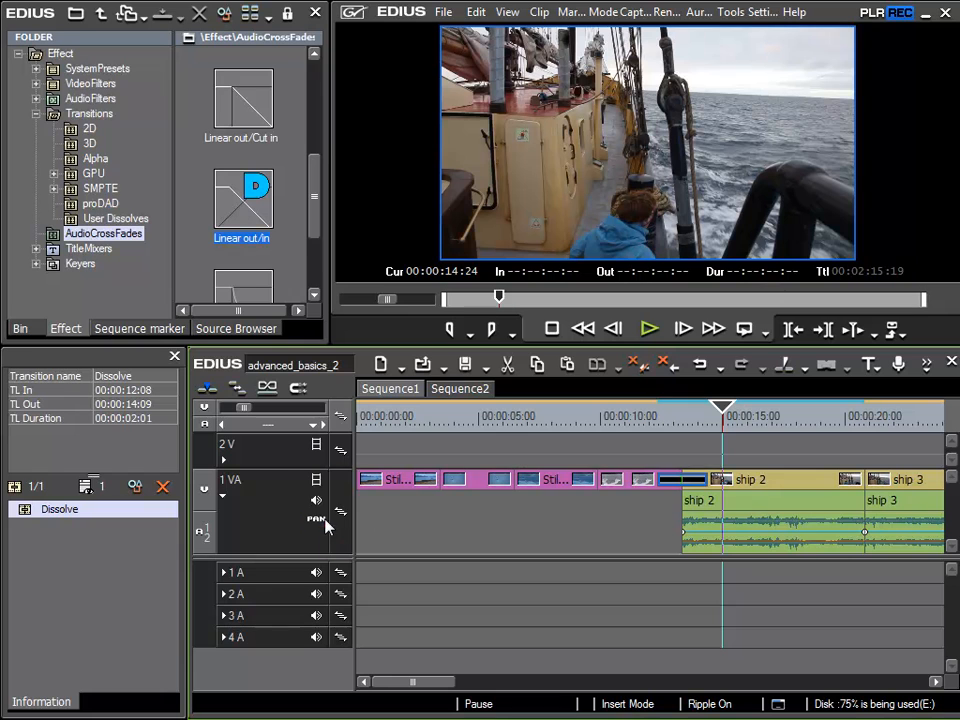
pyautogui.click(316, 519)
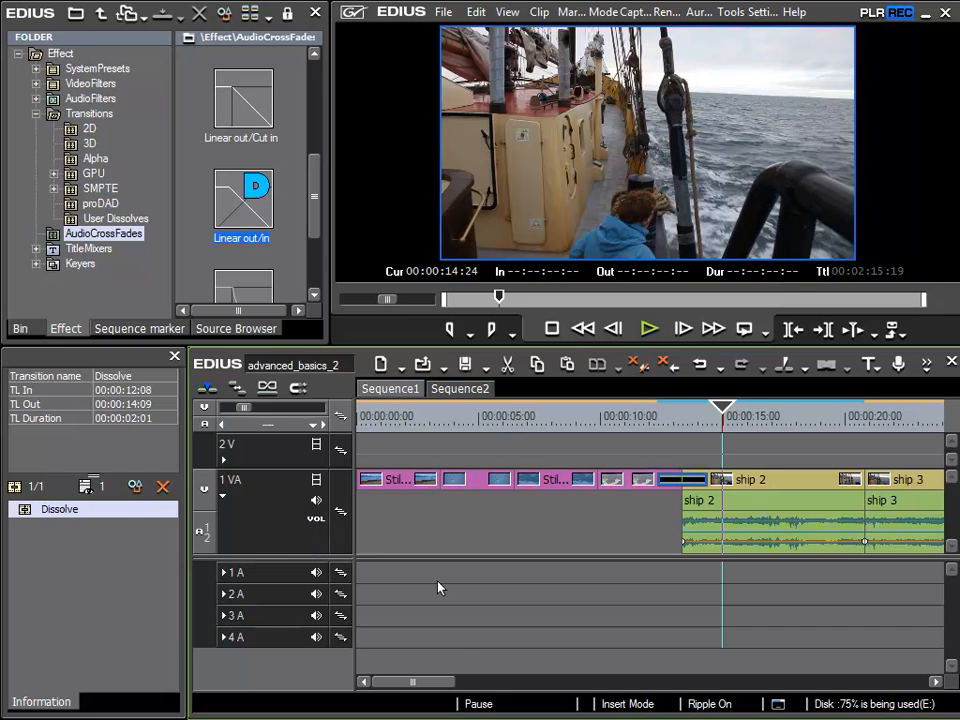
# - Pull ship 2's starting volume point down to -inf so it ramps up toward ship 3
pyautogui.moveTo(444, 681); pyautogui.dragTo(464, 681)
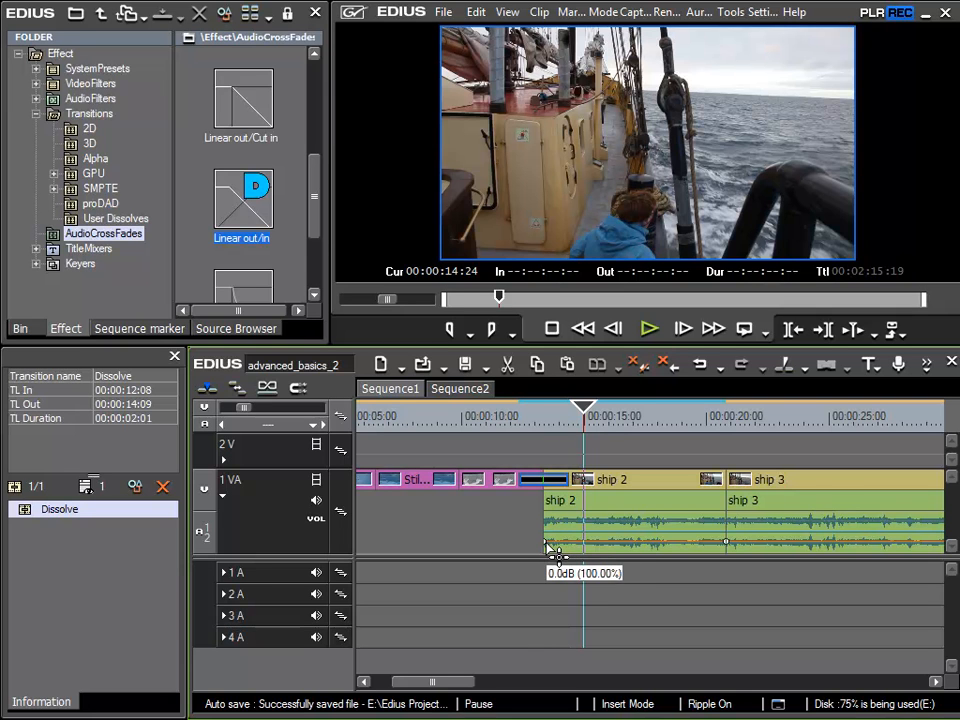
pyautogui.moveTo(548, 546)
pyautogui.mouseDown()
pyautogui.moveTo(549, 530)
pyautogui.moveTo(543, 556)
pyautogui.moveTo(541, 530)
pyautogui.mouseUp()
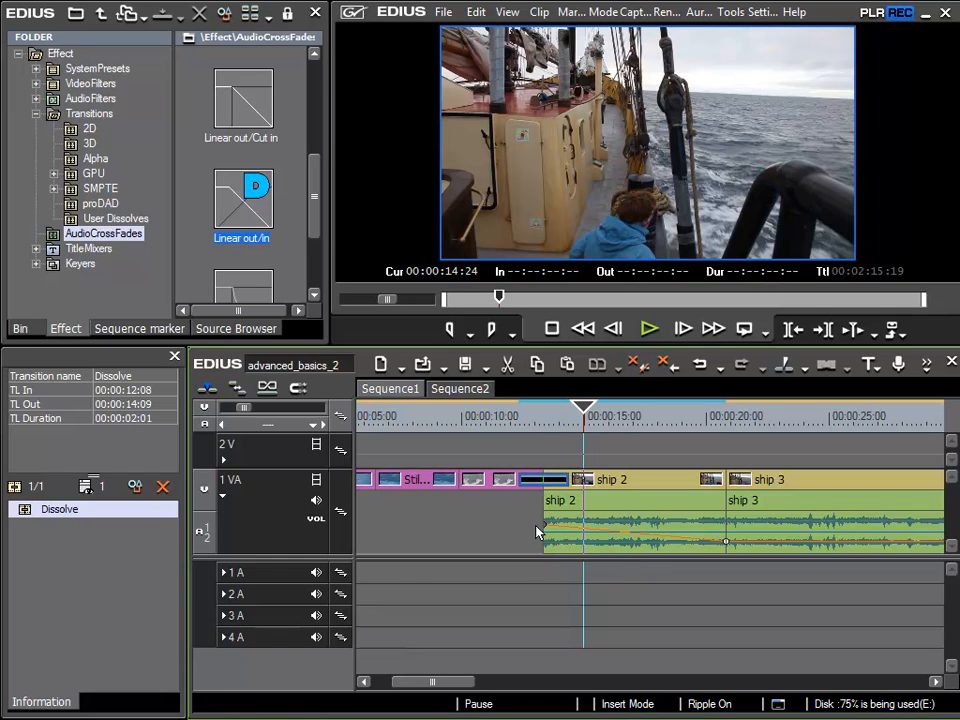
pyautogui.moveTo(546, 526); pyautogui.dragTo(547, 560)
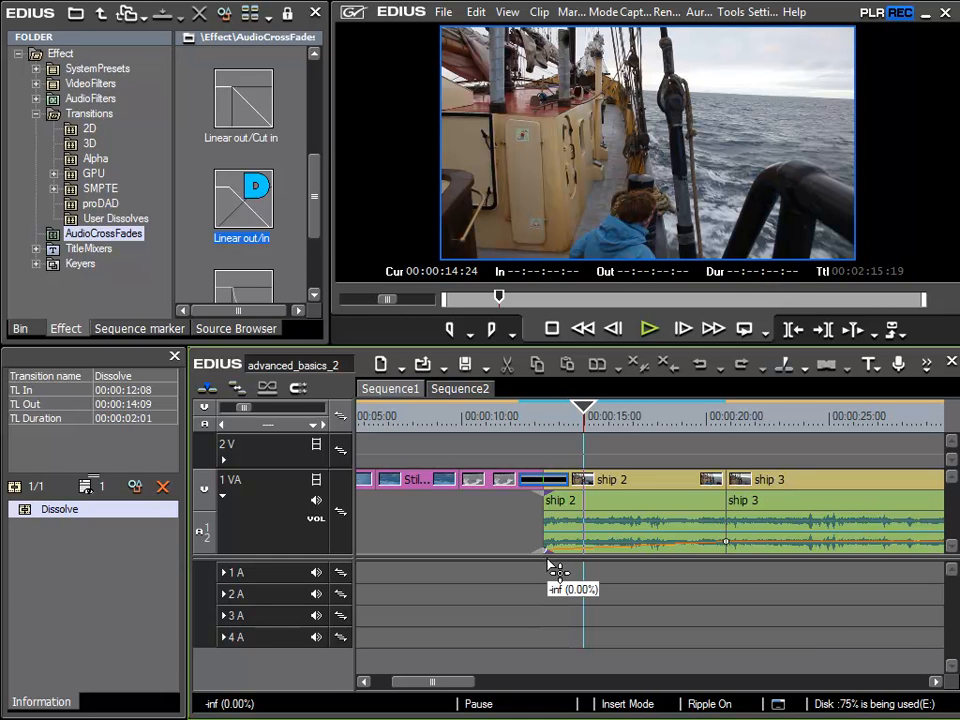
pyautogui.moveTo(547, 560); pyautogui.dragTo(547, 560)
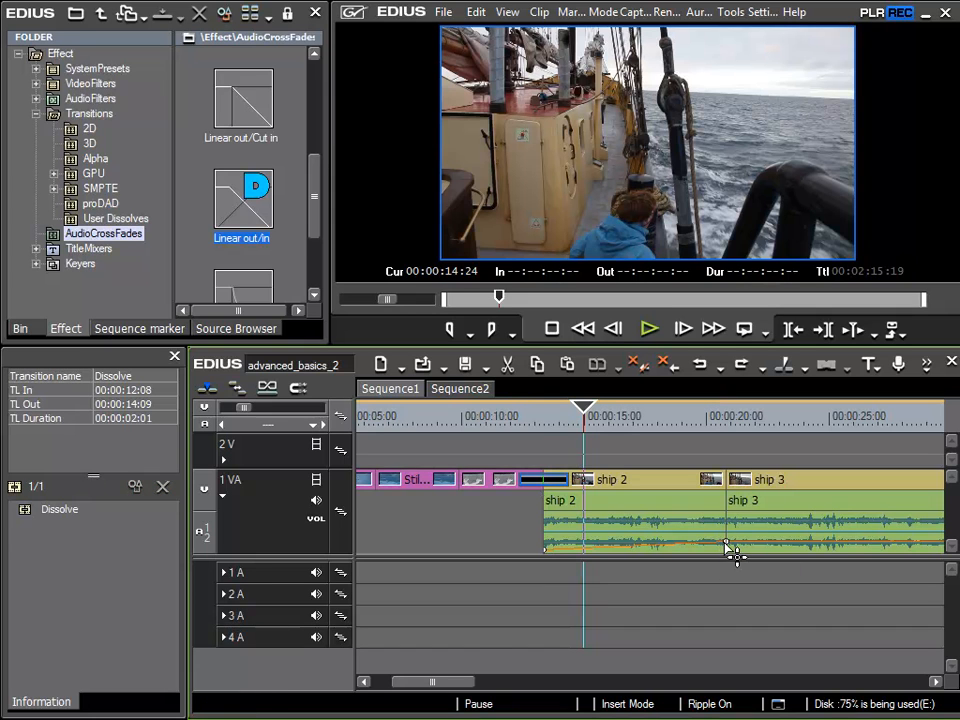
pyautogui.moveTo(720, 543)
pyautogui.mouseDown()
pyautogui.moveTo(724, 520)
pyautogui.moveTo(726, 531)
pyautogui.mouseUp()
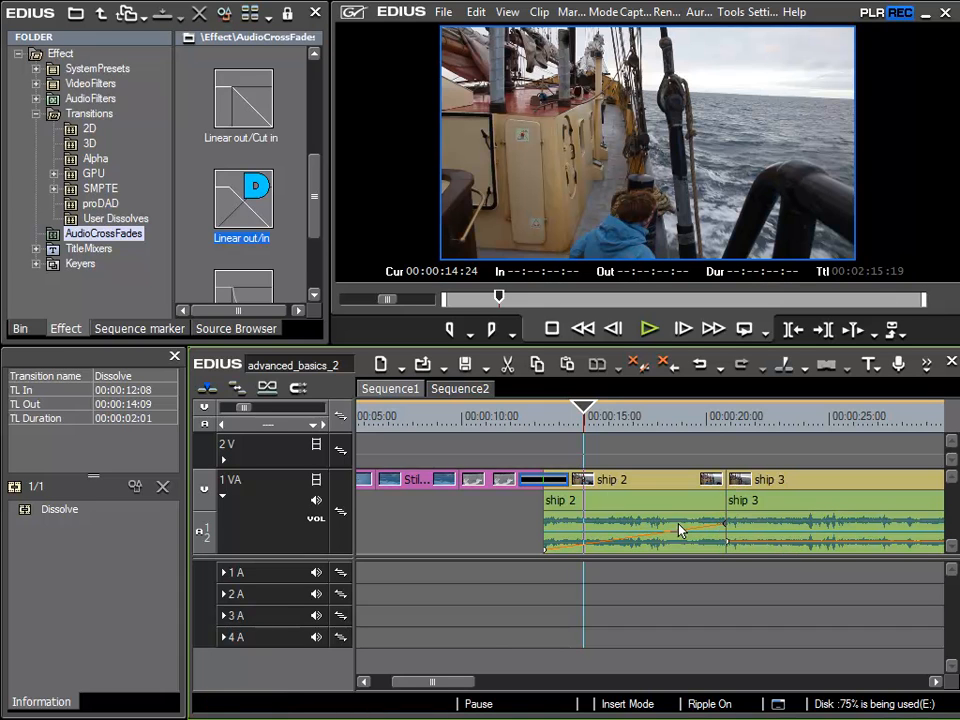
# - Replay the dissolve from just before it, then bring up ship 2's volume line options
pyautogui.click(545, 423)
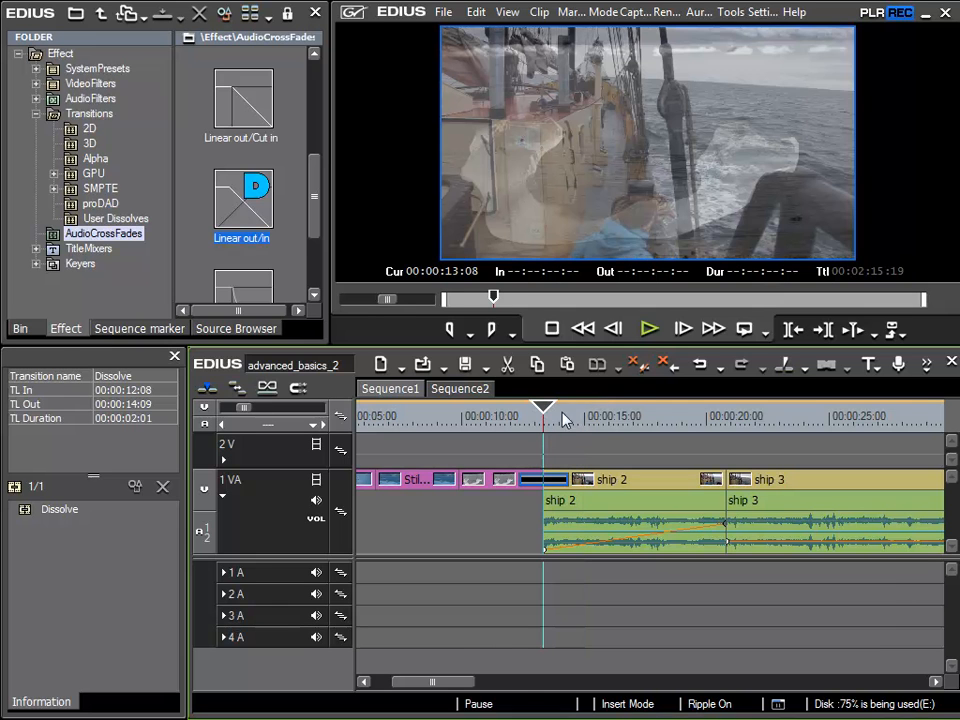
pyautogui.click(649, 330)
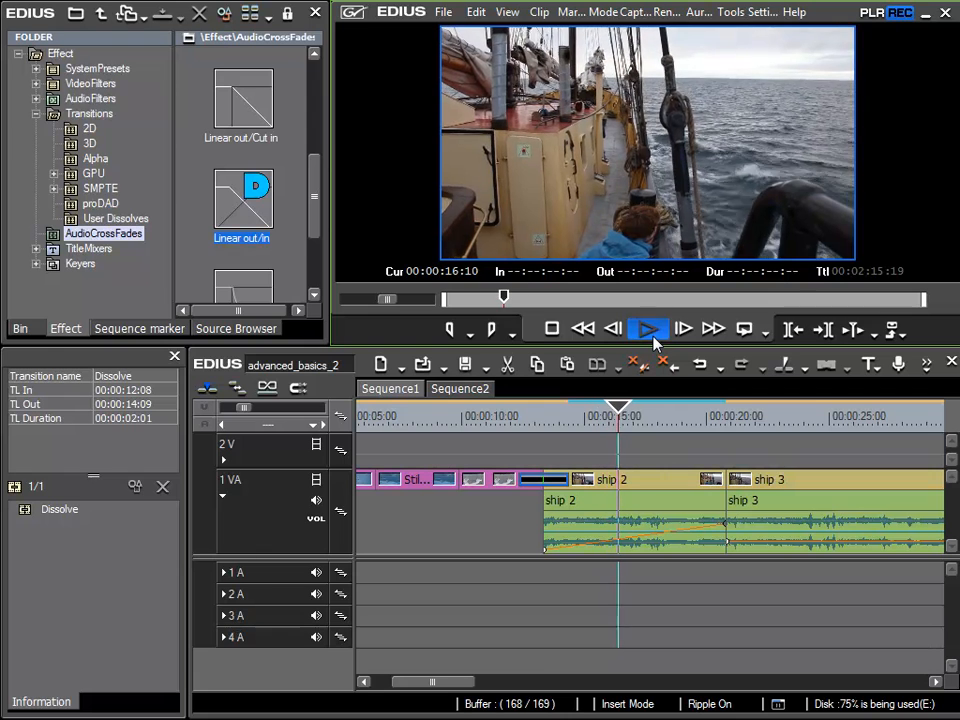
pyautogui.click(650, 330)
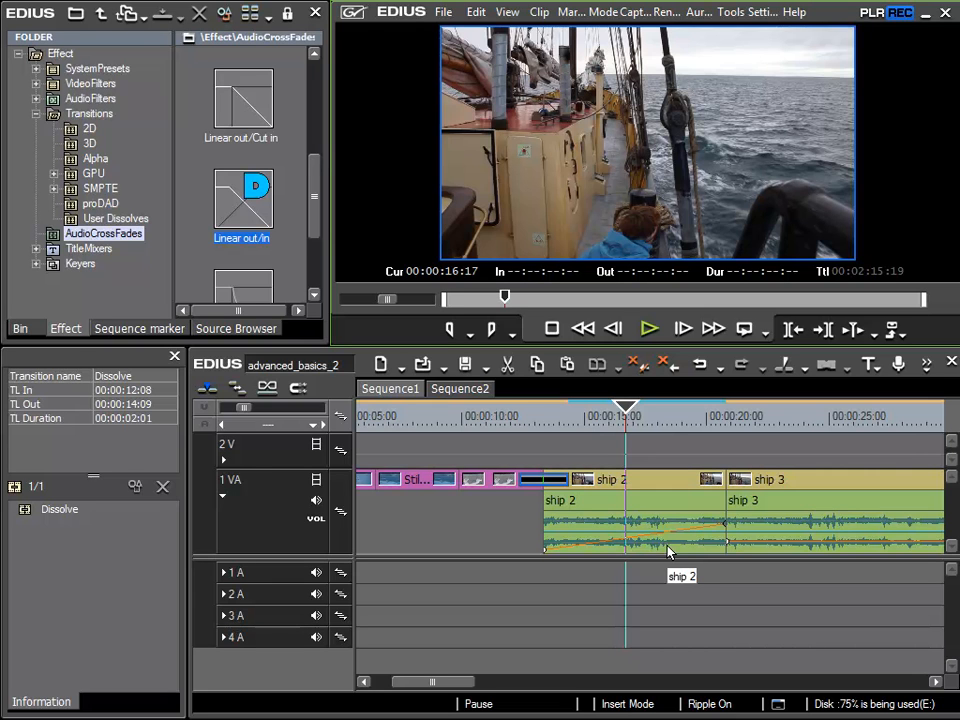
pyautogui.rightClick(726, 529)
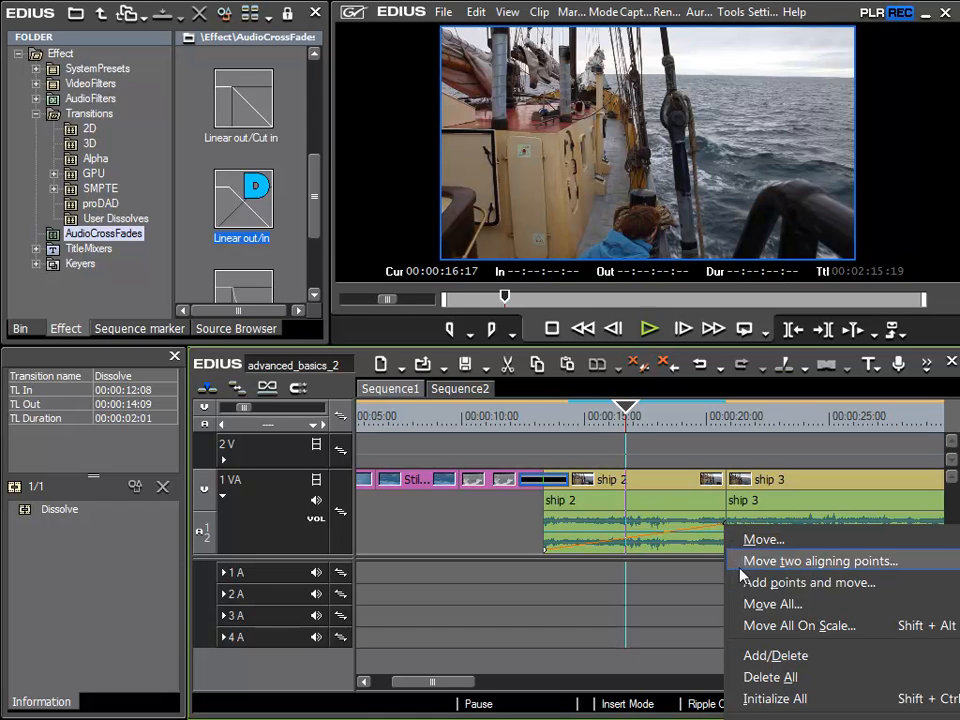
# - Initialize ship 2's volume line, add a point after its start, and drop the start to -inf
pyautogui.click(776, 699)
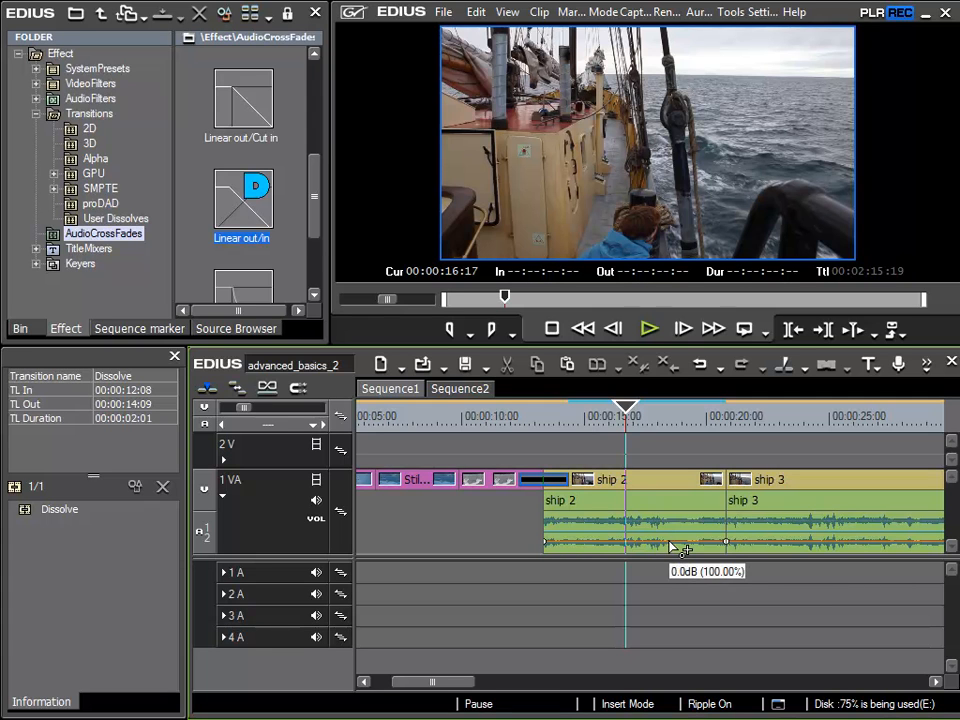
pyautogui.click(579, 542)
pyautogui.moveTo(547, 545); pyautogui.dragTo(560, 580)
pyautogui.click(542, 428)
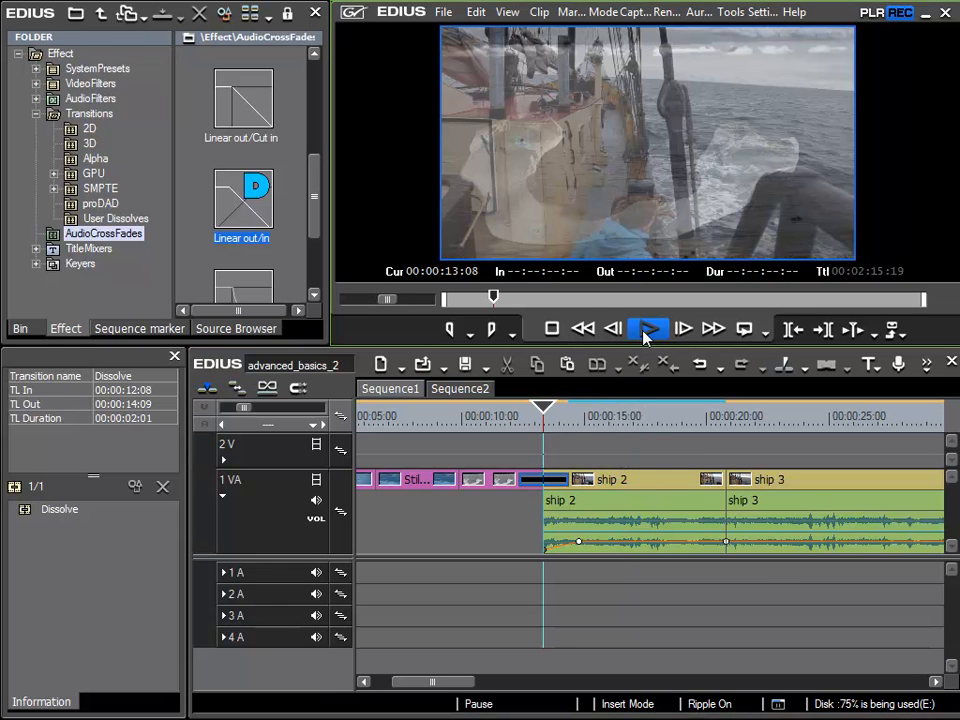
pyautogui.click(645, 338)
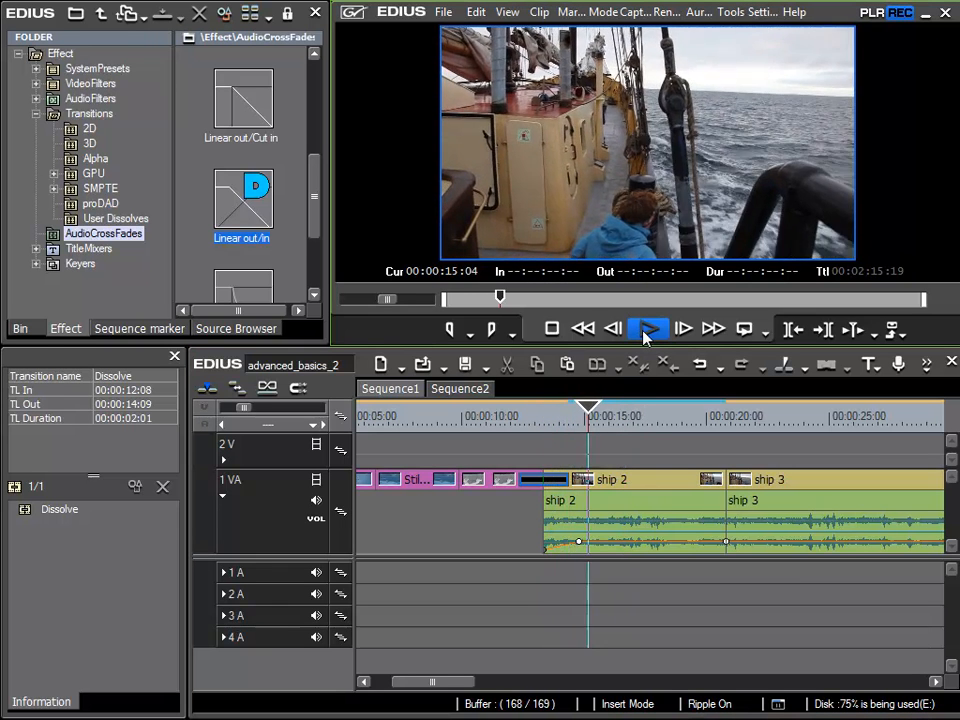
pyautogui.click(645, 337)
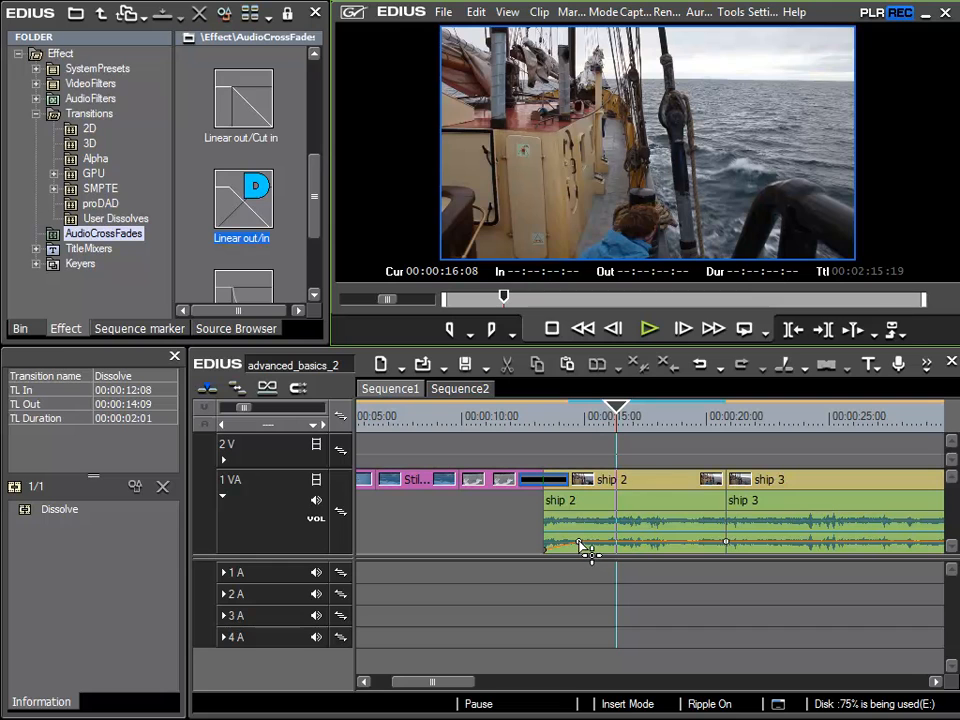
# - Undo a stray volume change and move ship 2's fade-in point later to lengthen it
pyautogui.moveTo(580, 545); pyautogui.dragTo(600, 531)
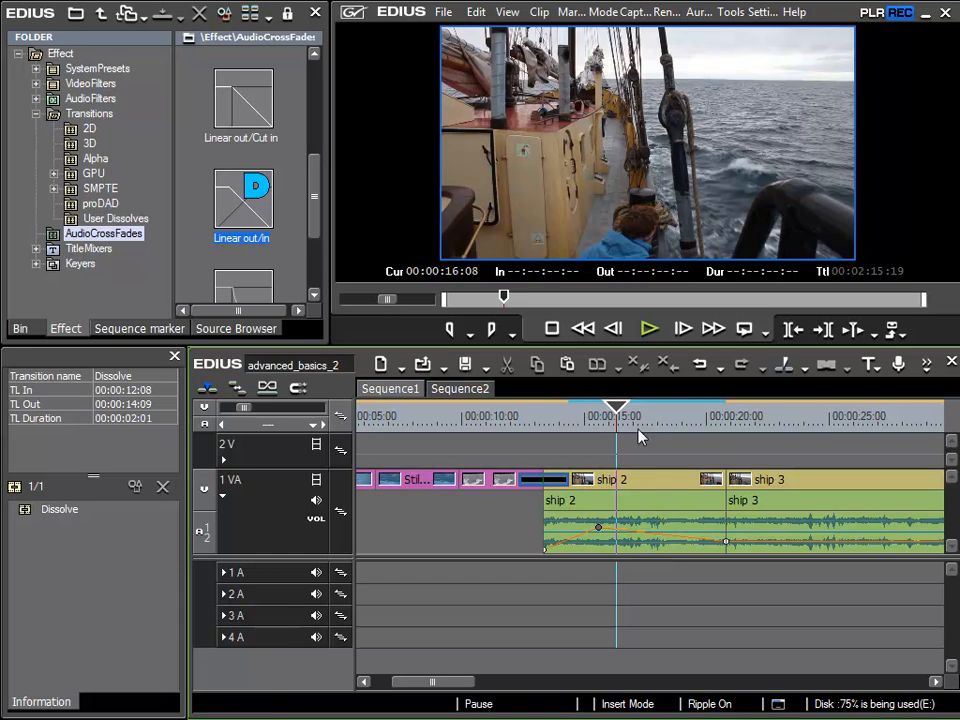
pyautogui.click(702, 367)
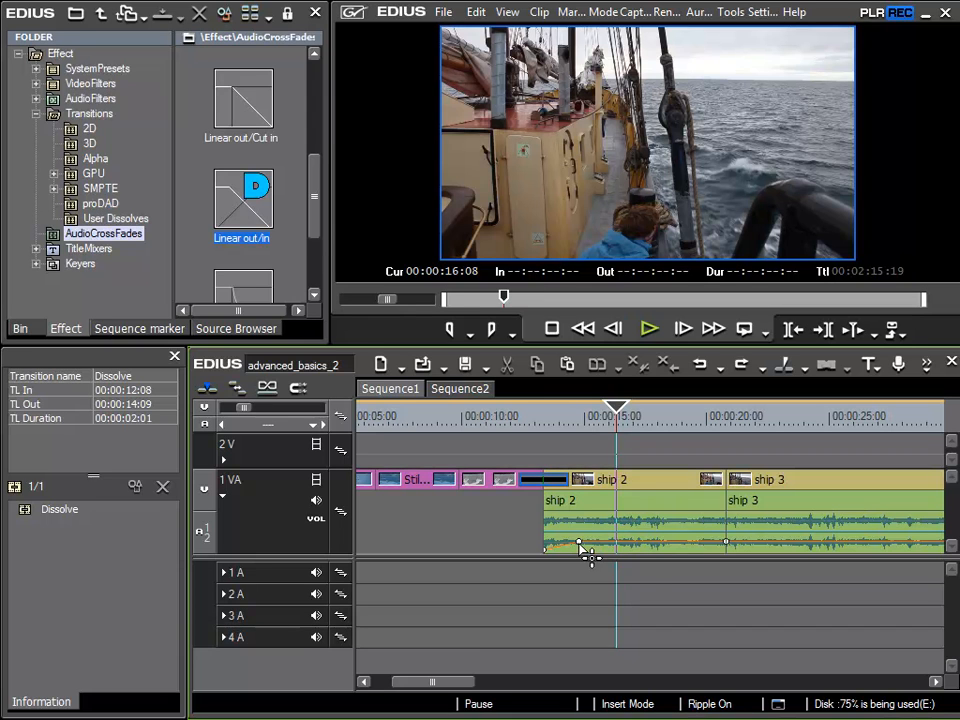
pyautogui.moveTo(579, 541)
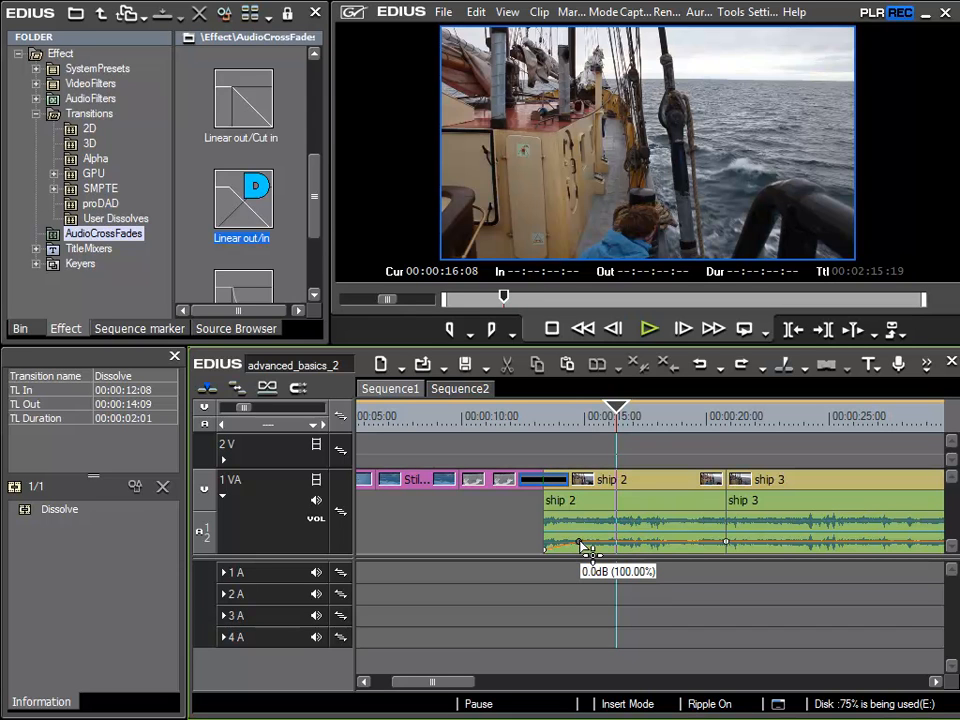
pyautogui.moveTo(579, 541); pyautogui.dragTo(606, 565)
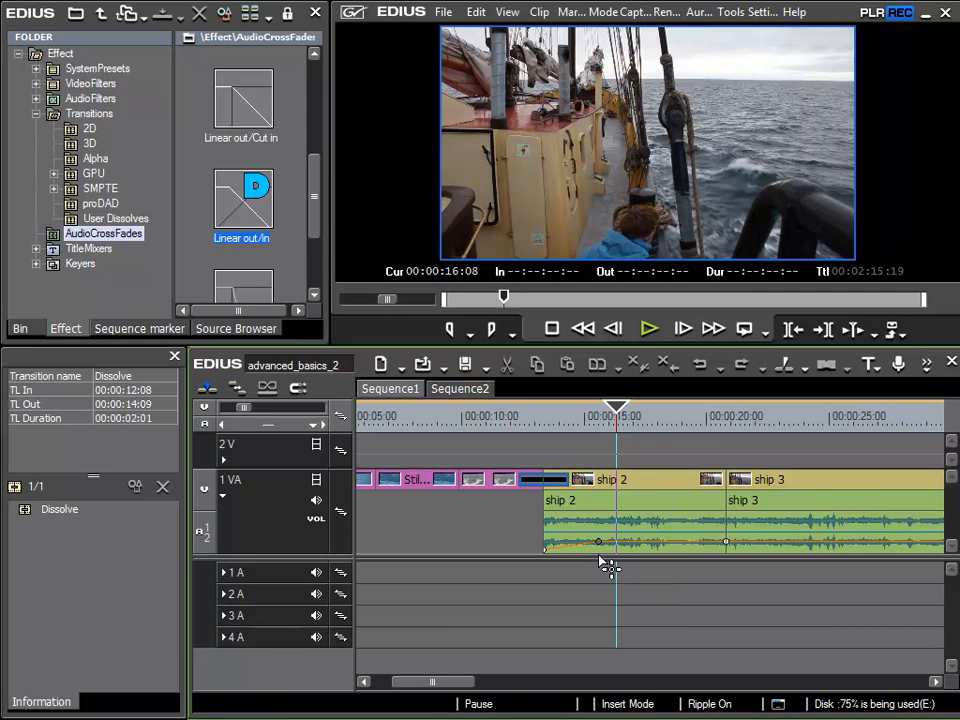
# - Play from just before the dissolve to hear the longer fade-in
pyautogui.click(535, 430)
pyautogui.press('space')
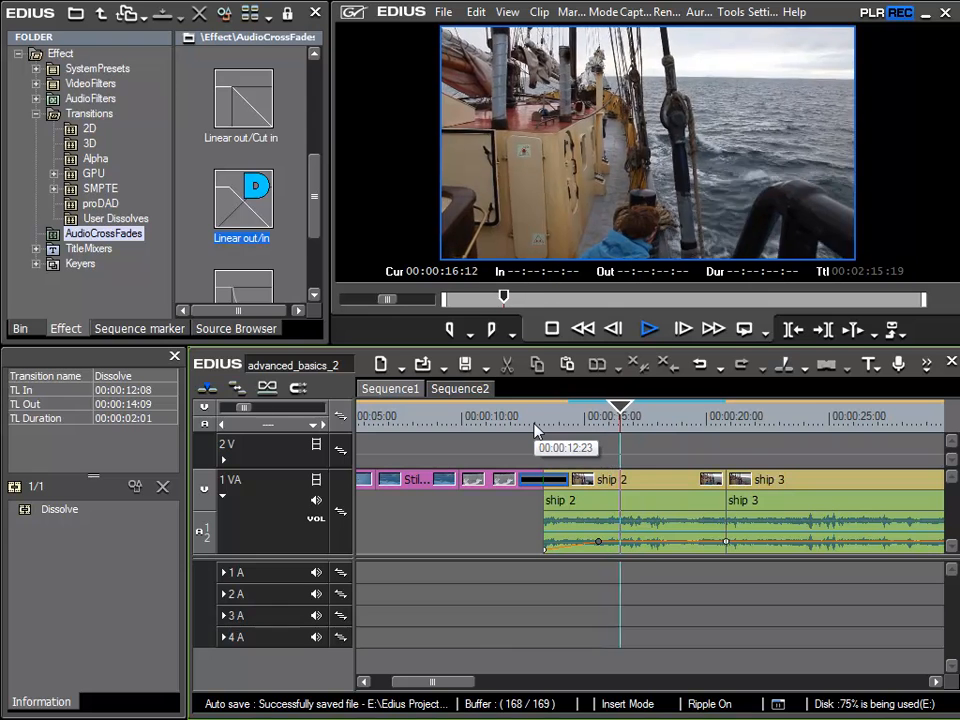
pyautogui.press('space')
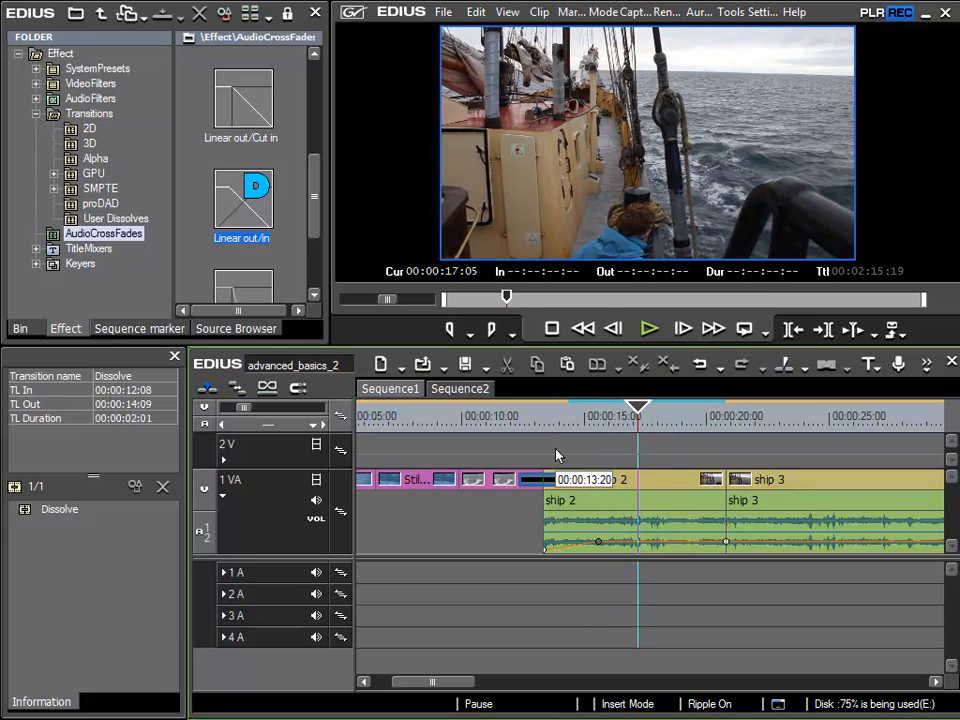
# - Add a volume point near ship 1's end, drop the end to -inf, and preview the fade-out
pyautogui.moveTo(422, 679); pyautogui.dragTo(804, 675)
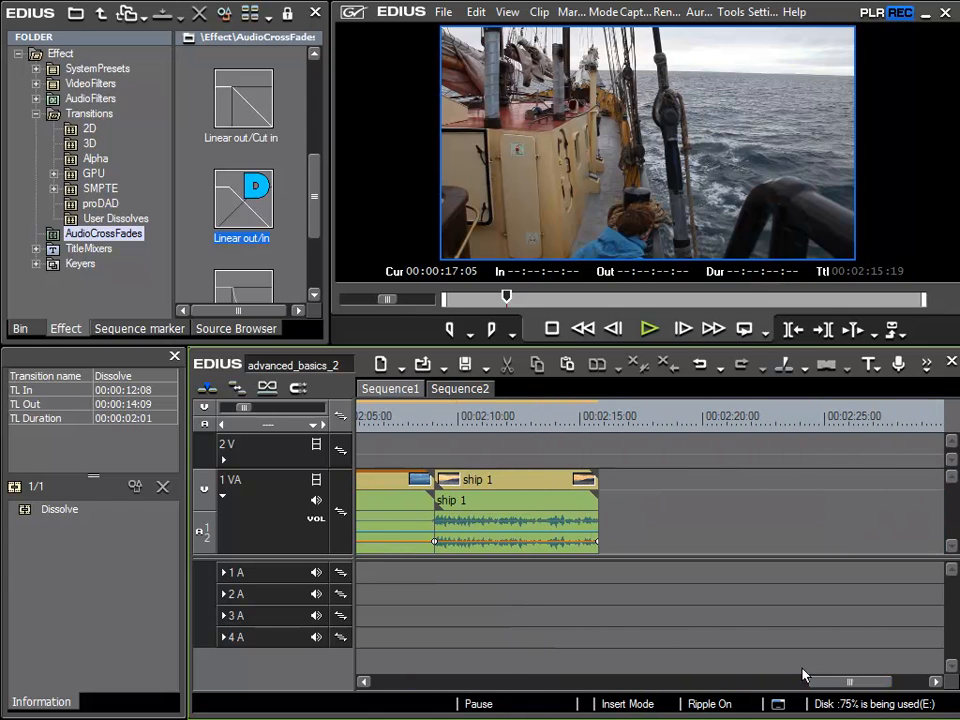
pyautogui.click(563, 542)
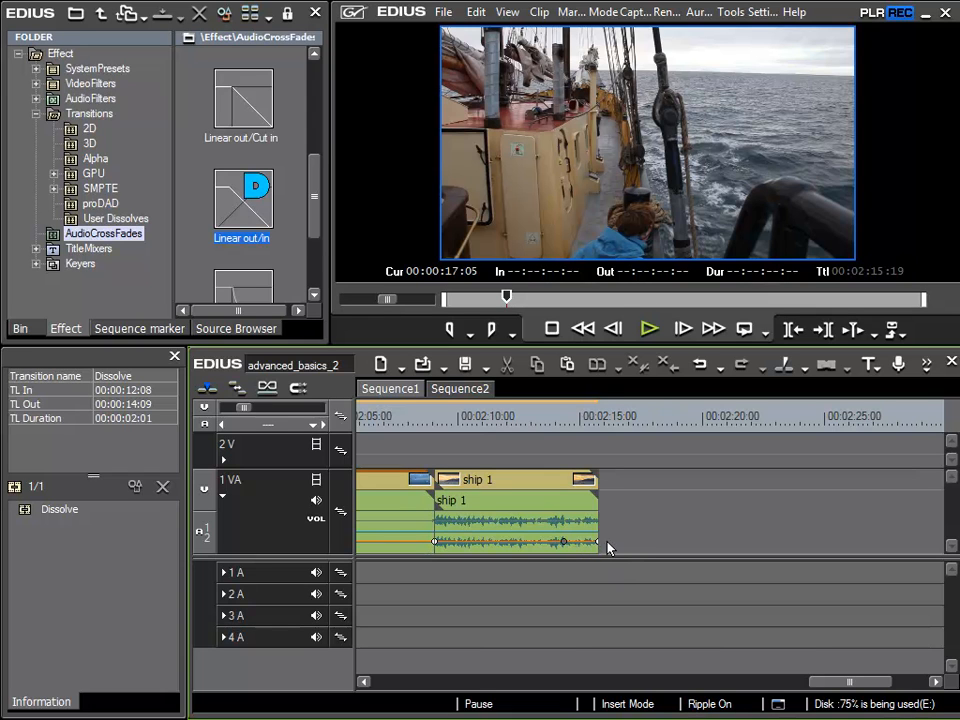
pyautogui.moveTo(598, 544); pyautogui.dragTo(608, 580)
pyautogui.click(541, 422)
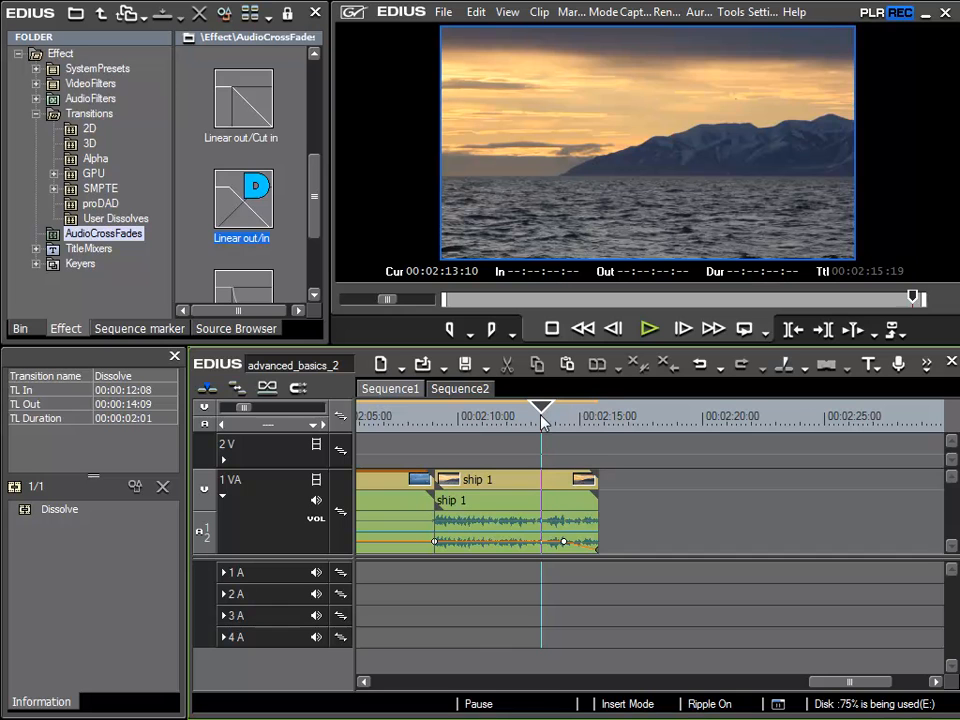
pyautogui.press('space')
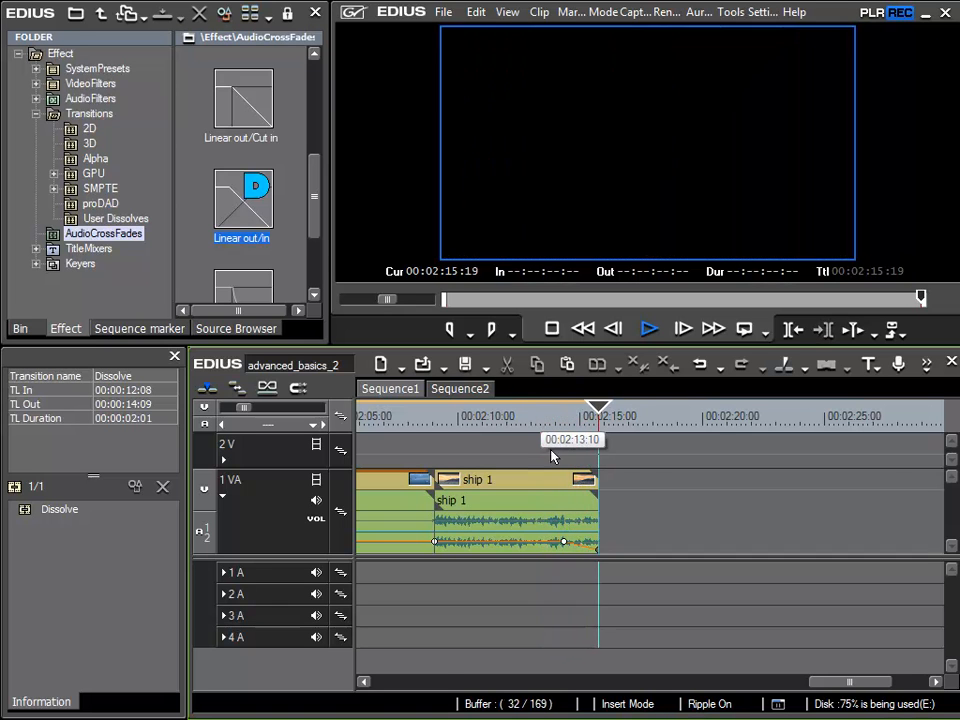
# - Start ship 1's fade-out slightly earlier and replay the ending
pyautogui.moveTo(446, 681); pyautogui.dragTo(871, 682)
pyautogui.click(597, 541)
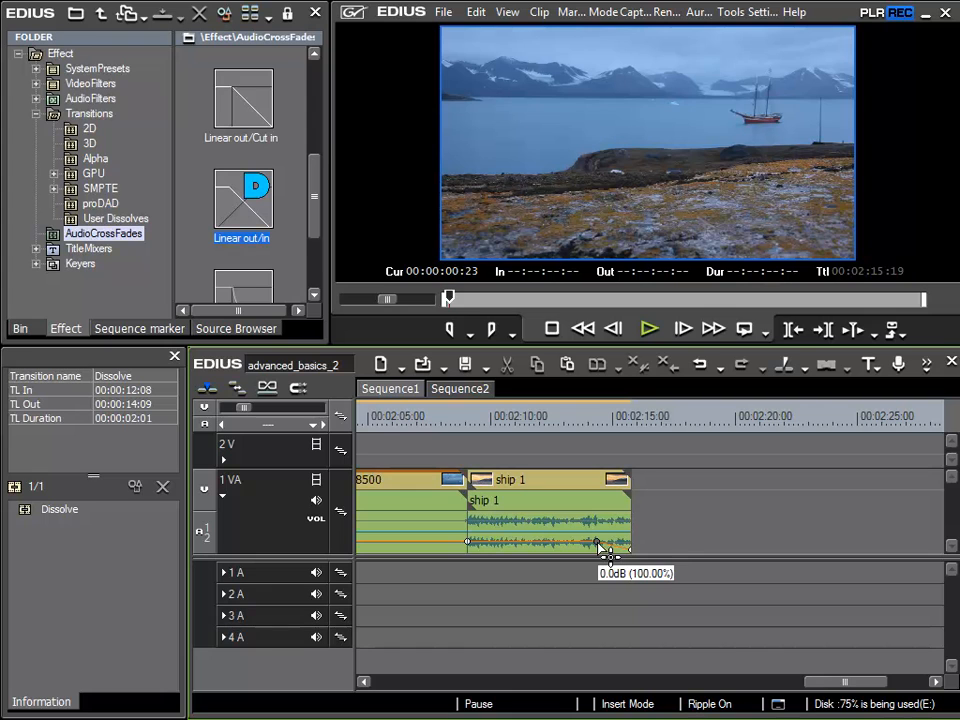
pyautogui.moveTo(597, 541); pyautogui.dragTo(575, 548)
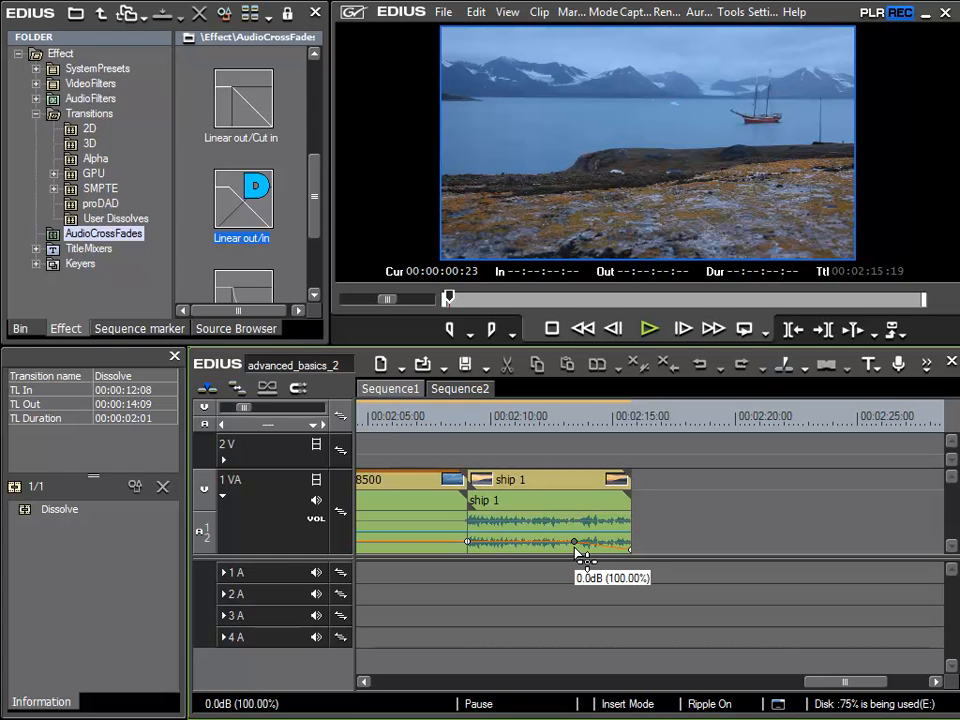
pyautogui.click(538, 415)
pyautogui.press('space')
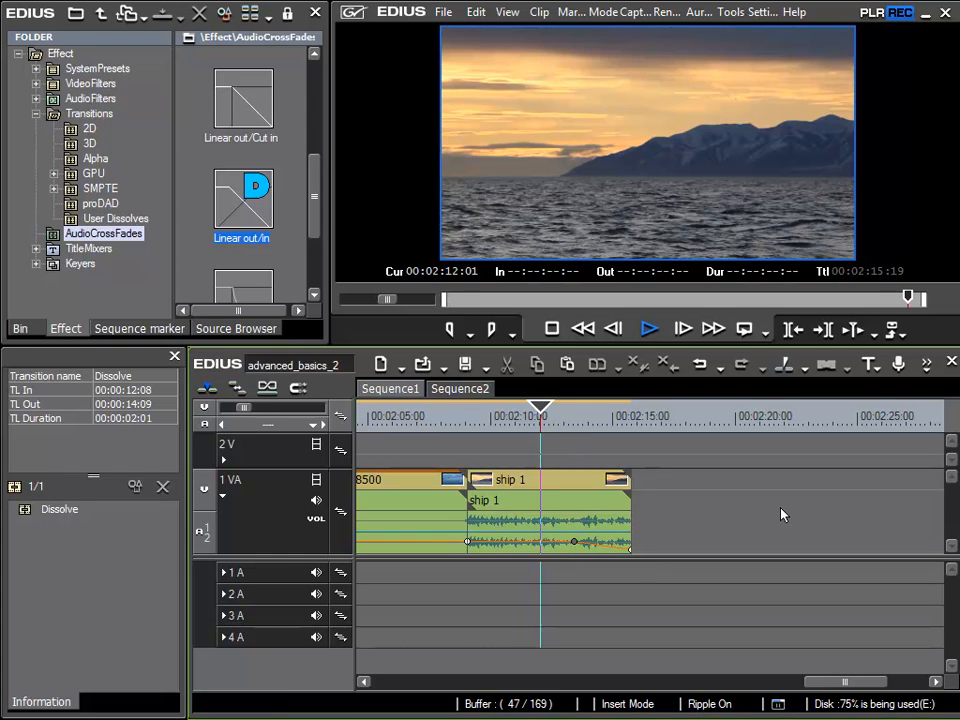